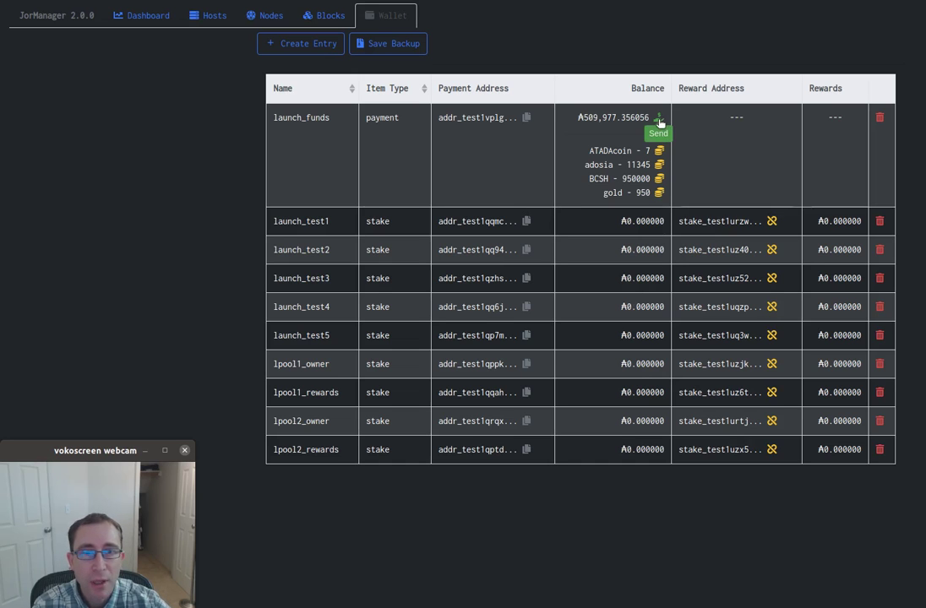
# - Start a transfer from launch_funds and set its first entry to send an amount of 50 Ada to launch_test1
pyautogui.click(659, 121)
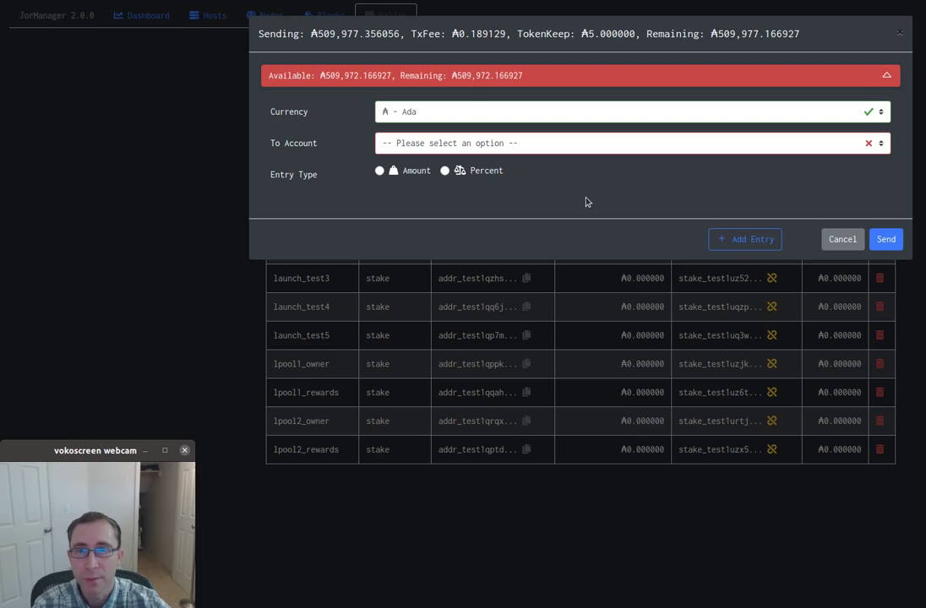
pyautogui.click(461, 115)
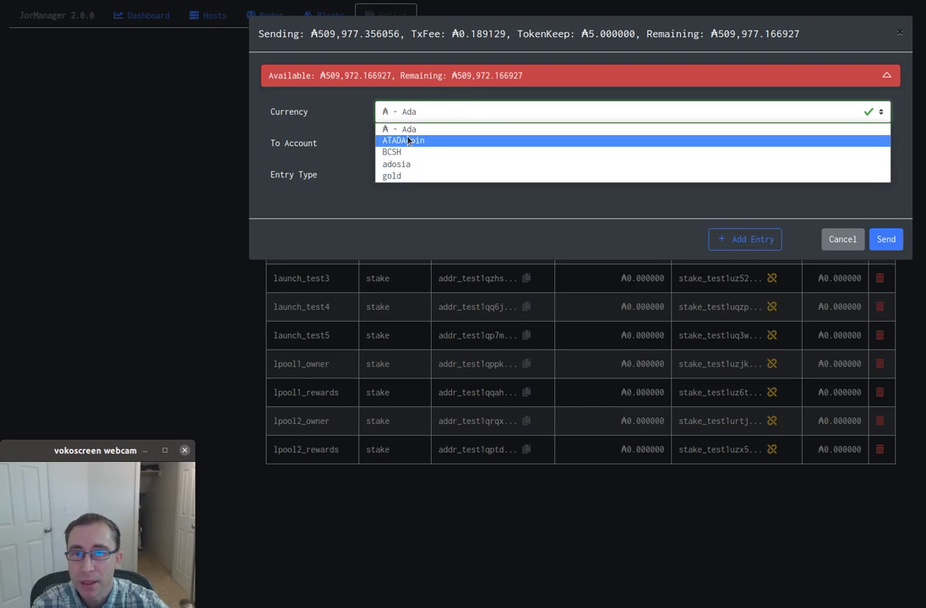
pyautogui.click(434, 201)
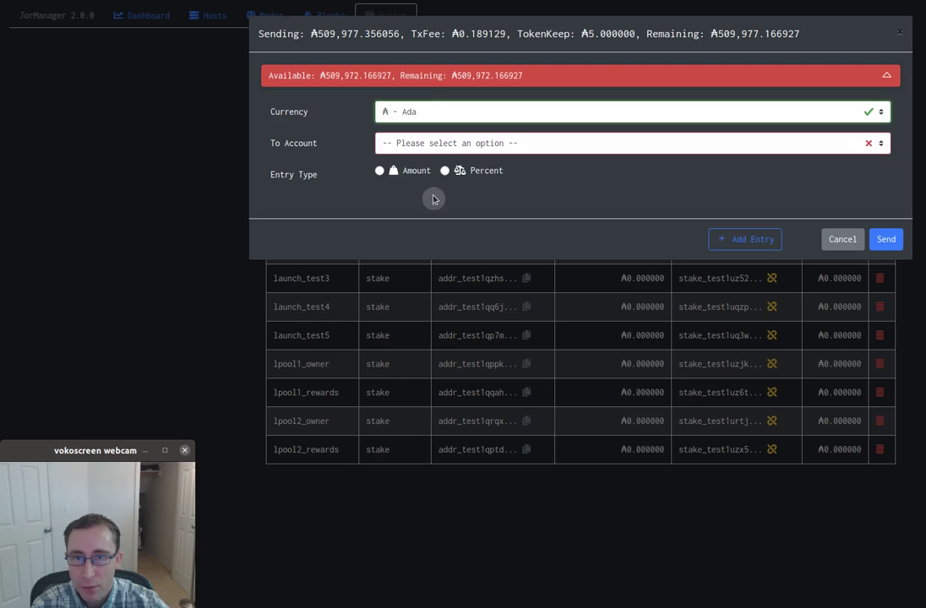
pyautogui.click(436, 145)
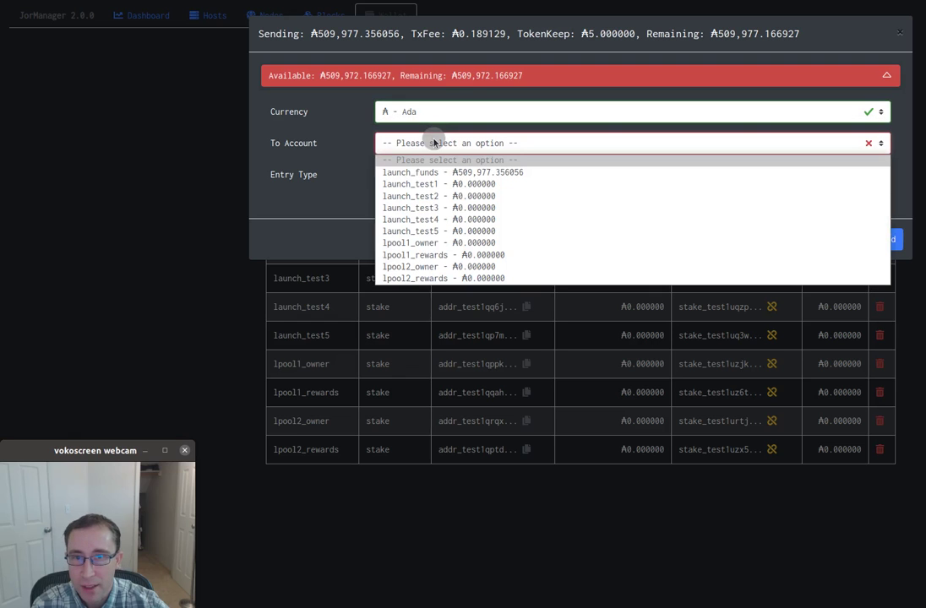
pyautogui.click(462, 185)
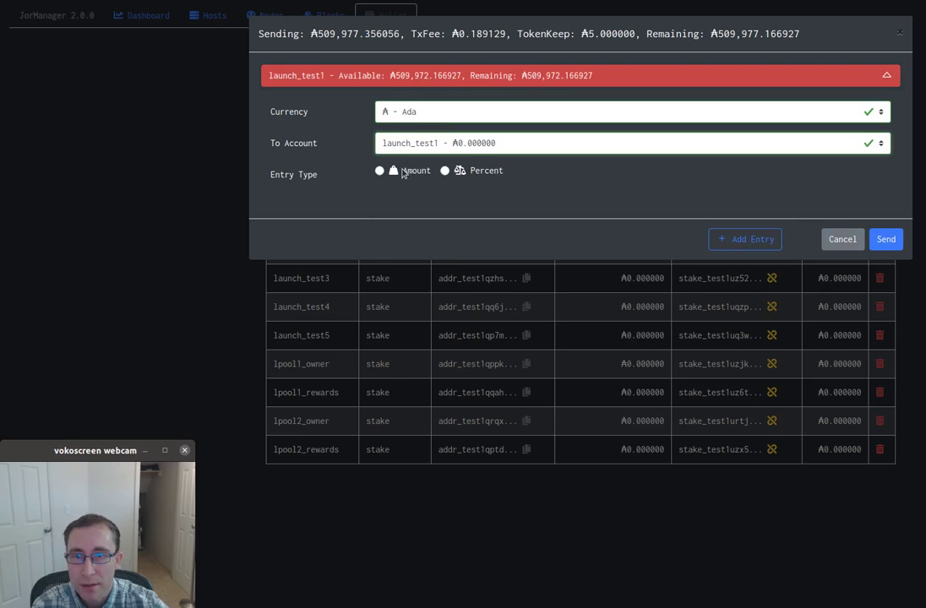
pyautogui.click(380, 172)
pyautogui.click(450, 206)
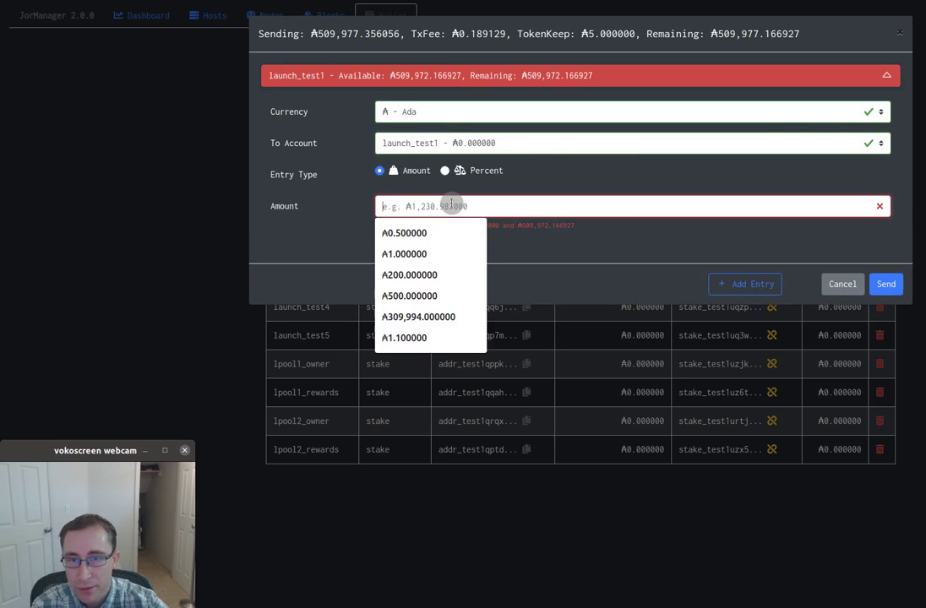
pyautogui.write('50')
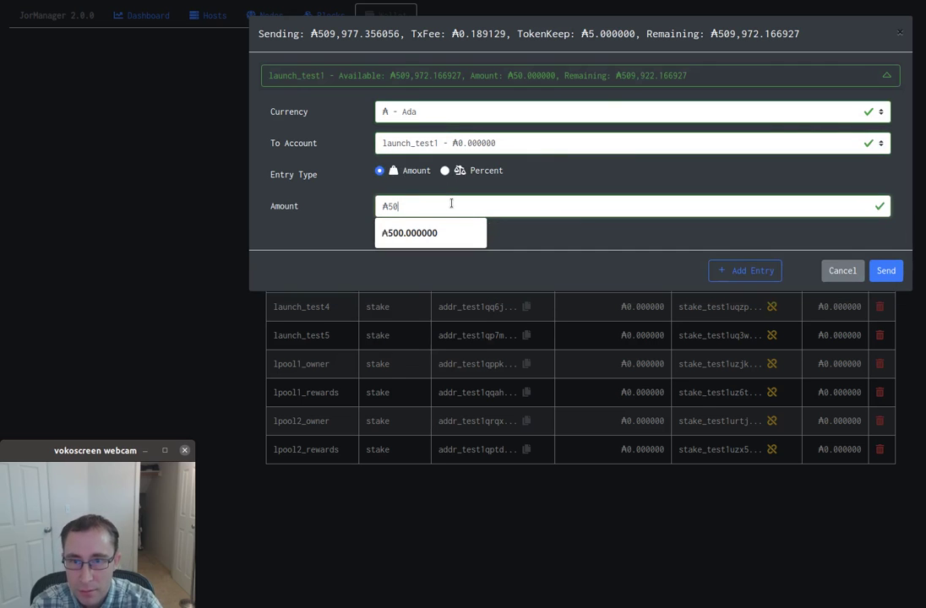
pyautogui.click(552, 237)
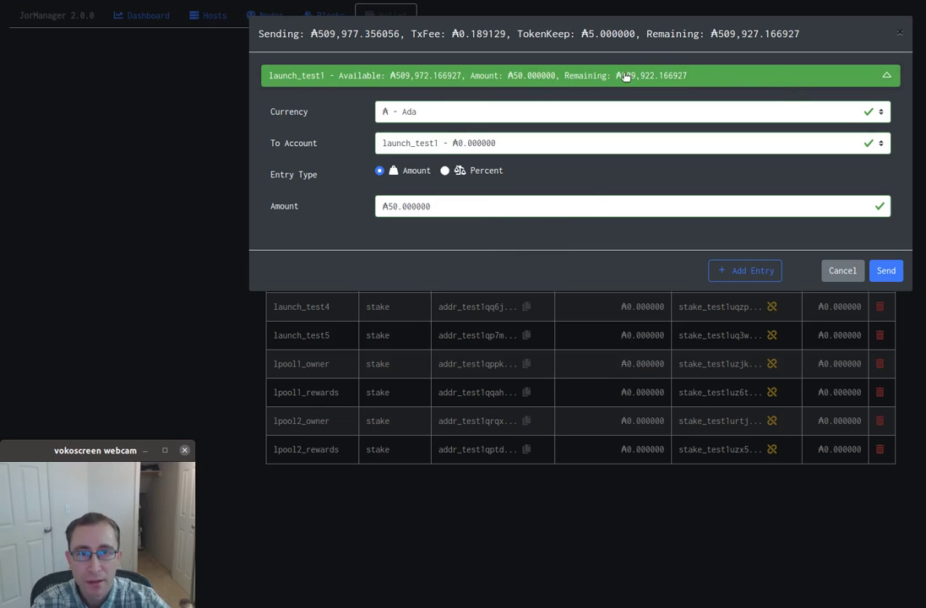
# - Add a second entry to the transfer with ATADAcoin as the currency and launch_test1 as the receiving account
pyautogui.click(737, 274)
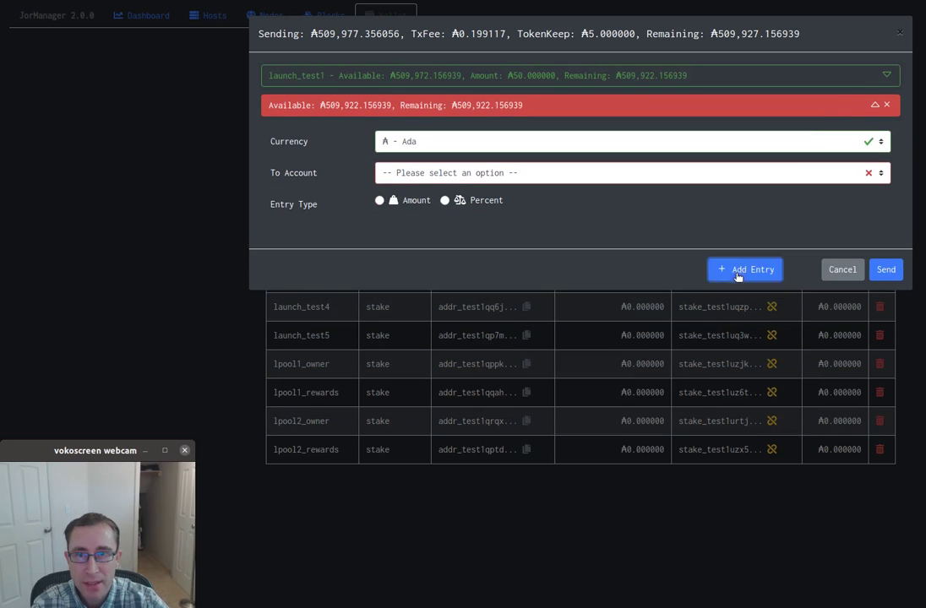
pyautogui.click(887, 76)
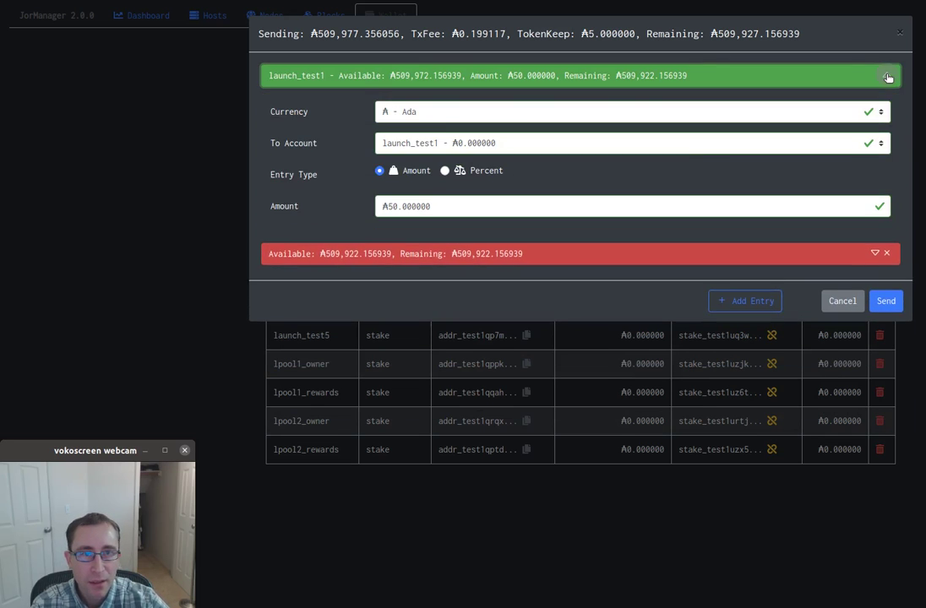
pyautogui.click(876, 253)
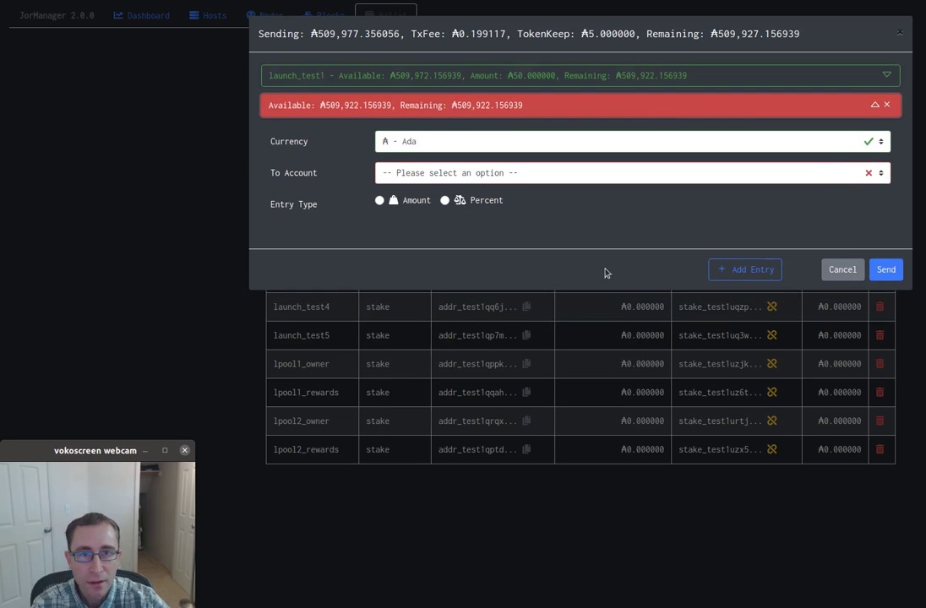
pyautogui.click(428, 144)
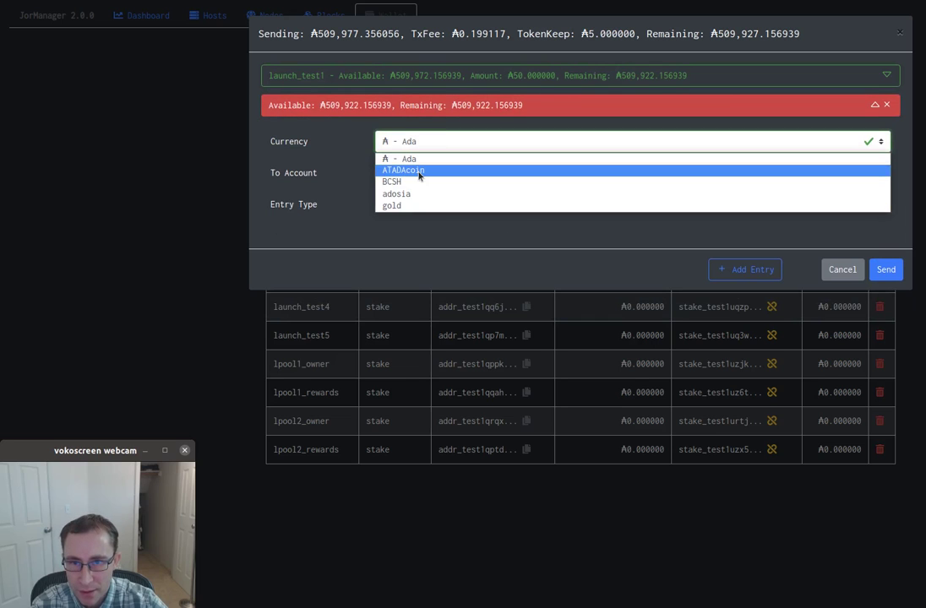
pyautogui.click(419, 174)
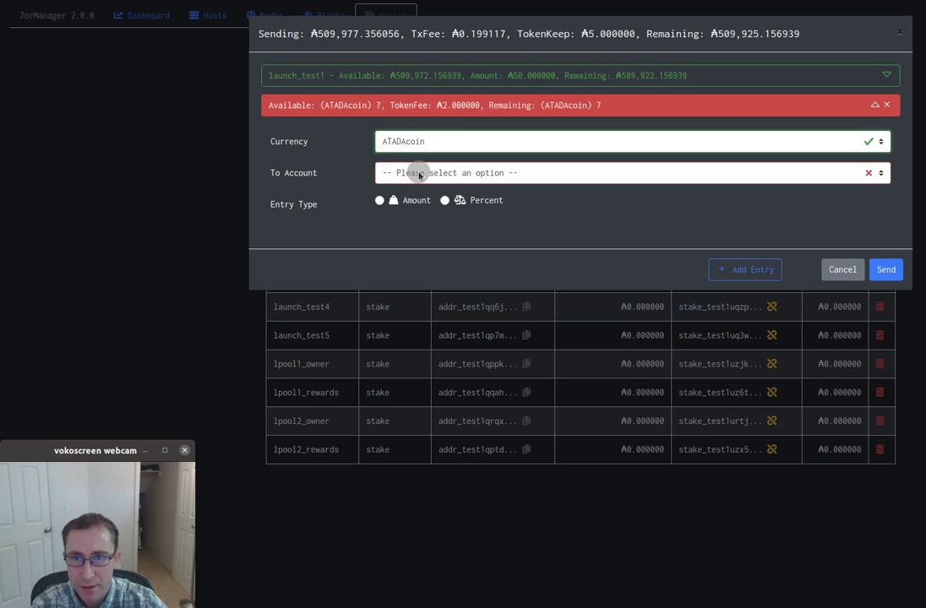
pyautogui.click(502, 173)
pyautogui.click(469, 214)
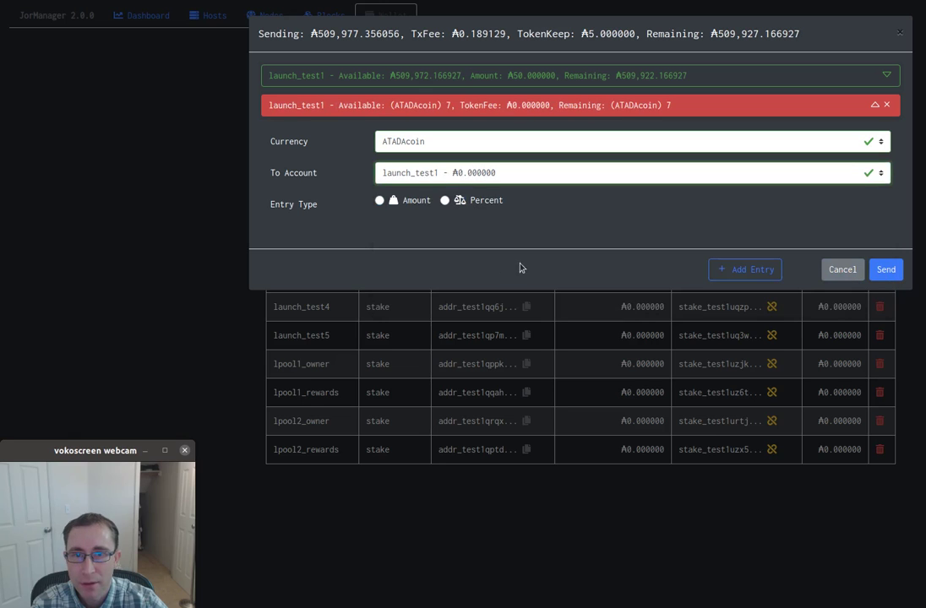
# - Specify the second entry by amount, trying 10 ATADAcoin and correcting it to 3
pyautogui.click(380, 200)
pyautogui.click(500, 237)
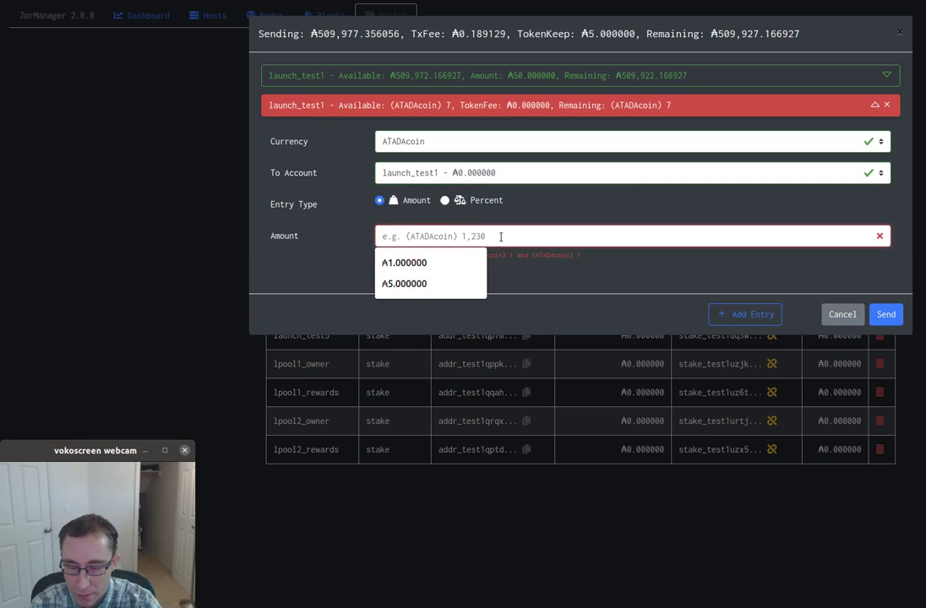
pyautogui.write('10')
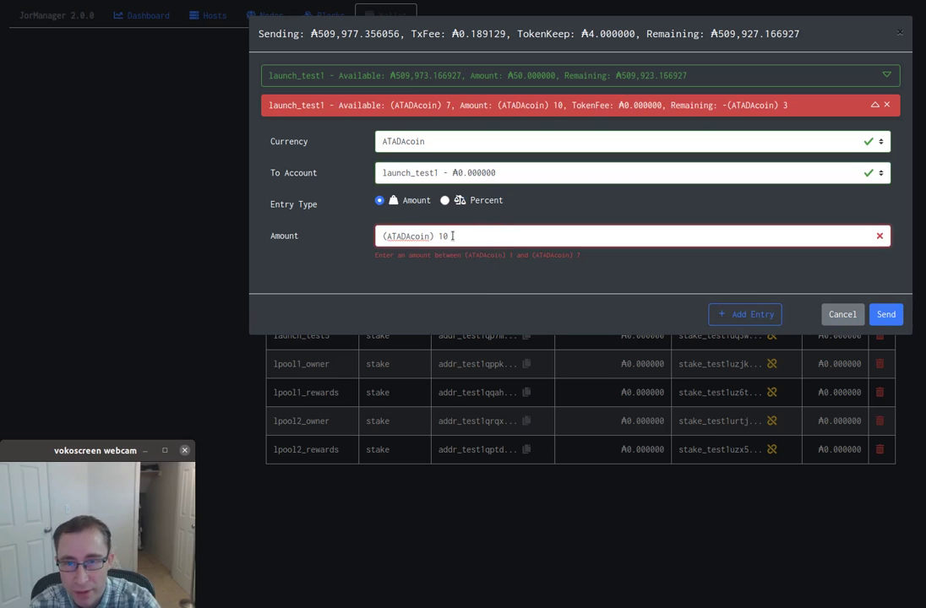
pyautogui.press('BackSpace')
pyautogui.press('BackSpace')
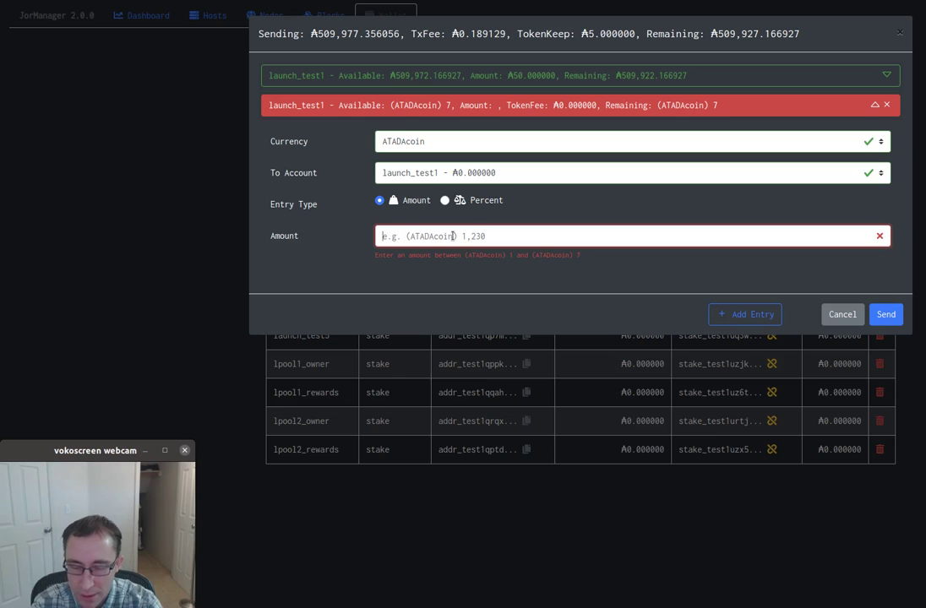
pyautogui.write('3')
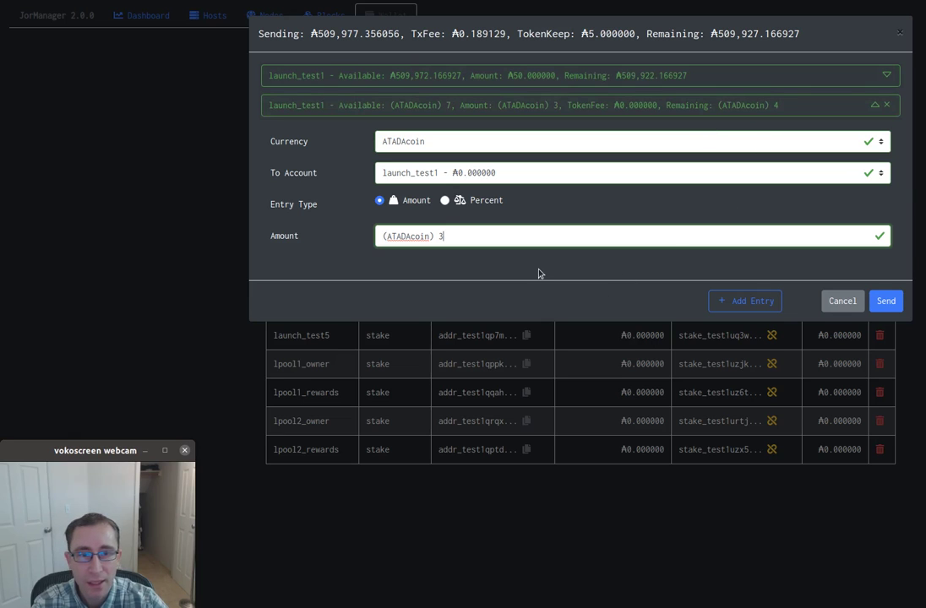
# - Add a third entry that sends 100 percent of the remaining ATADAcoin to launch_test2
pyautogui.click(744, 302)
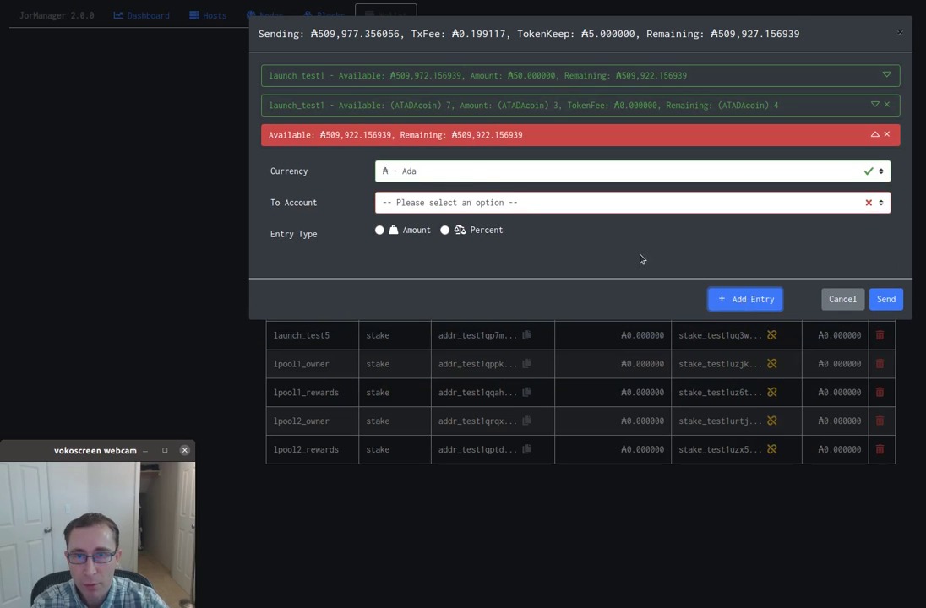
pyautogui.click(444, 171)
pyautogui.click(417, 204)
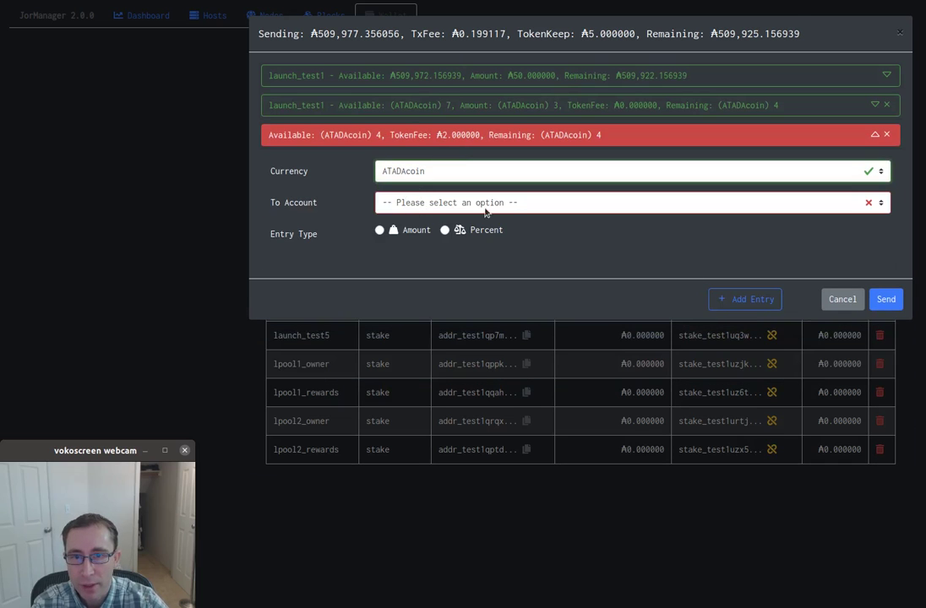
pyautogui.click(507, 203)
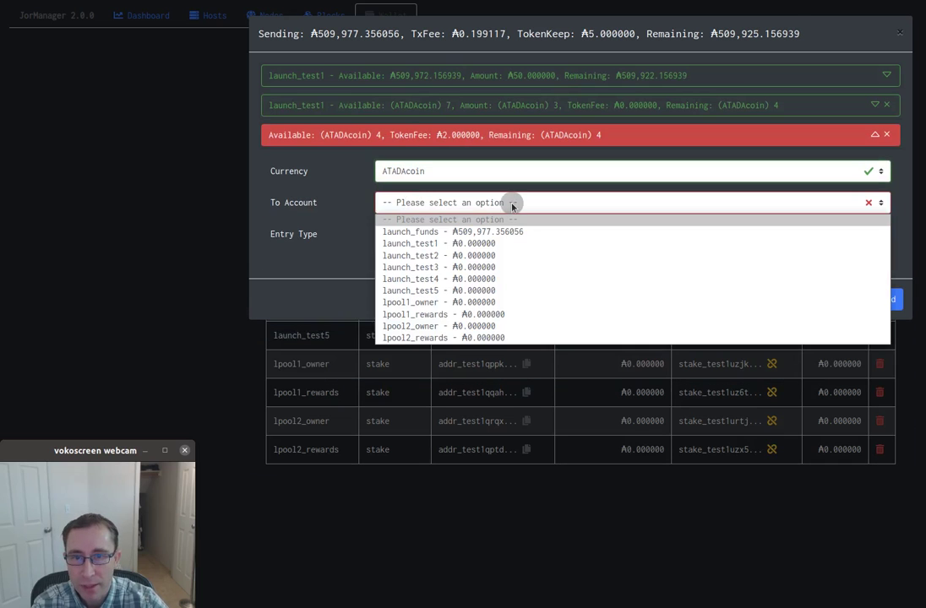
pyautogui.click(466, 256)
pyautogui.click(446, 230)
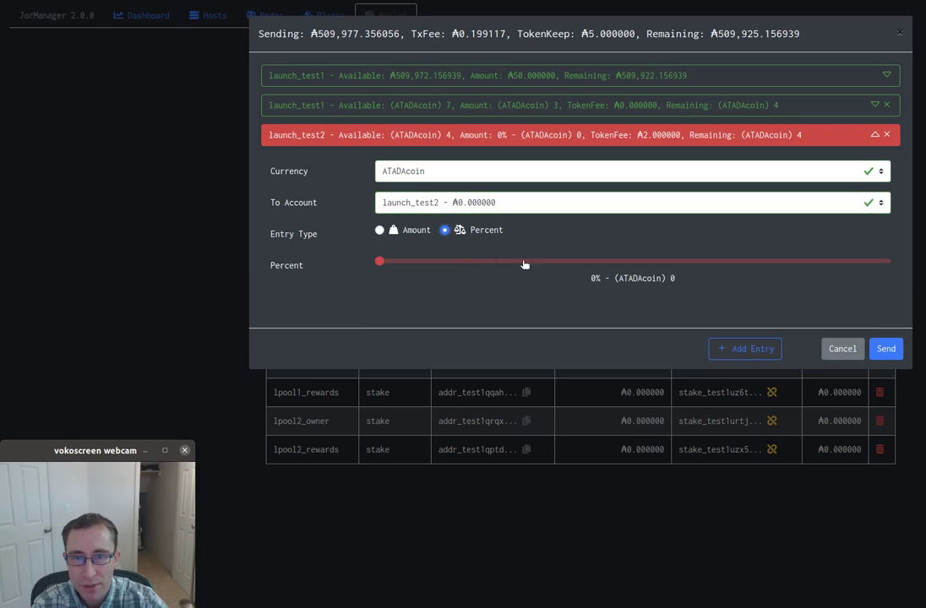
pyautogui.click(885, 262)
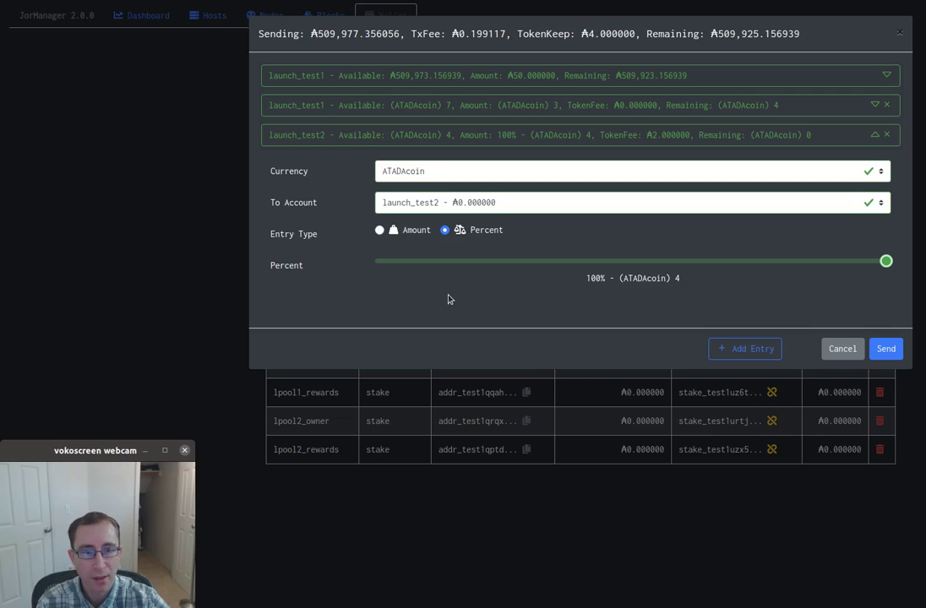
# - Submit the transfer and authorize it with the spending password
pyautogui.click(886, 350)
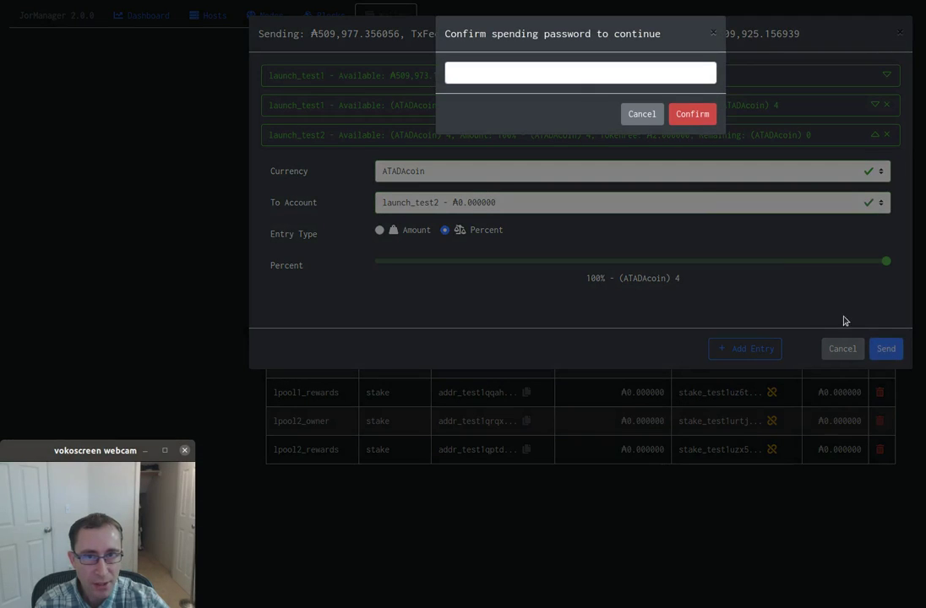
pyautogui.click(538, 75)
pyautogui.write('a')
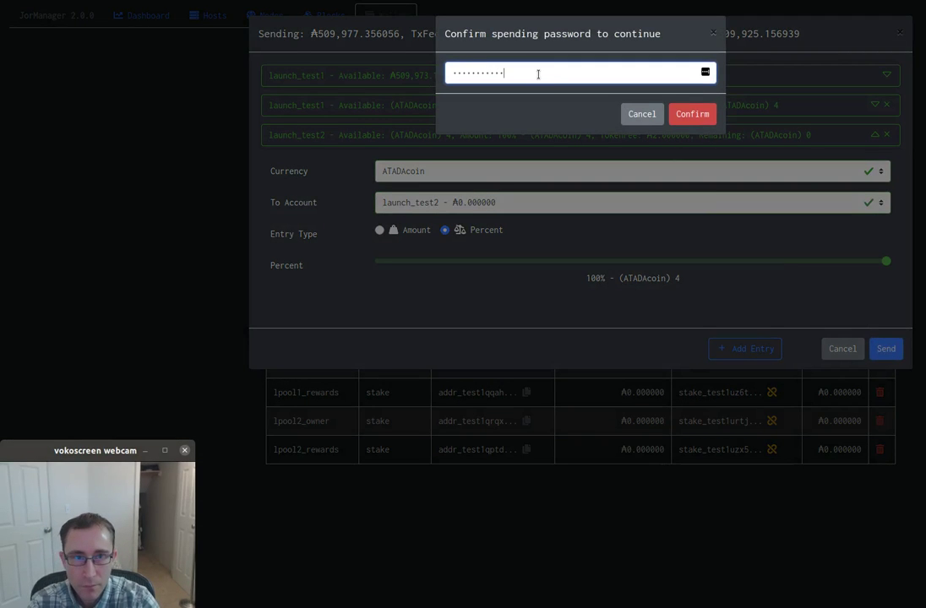
pyautogui.press('Return')
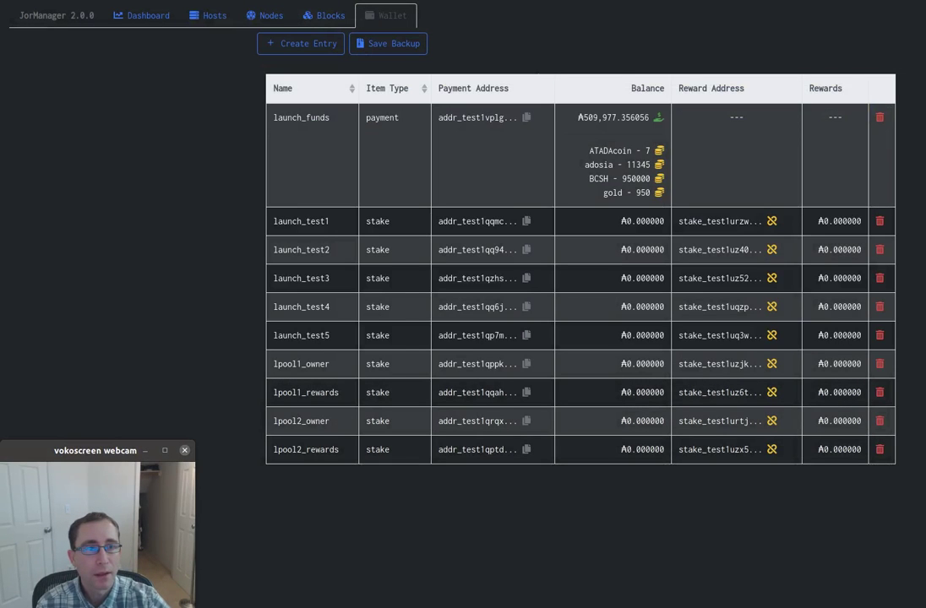